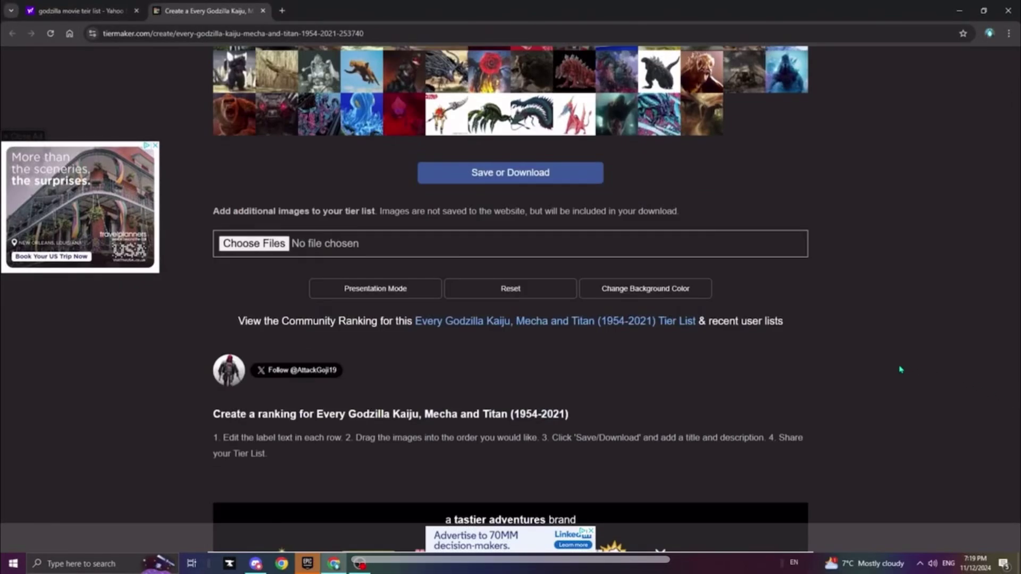
- Place the first Godzilla image from the pool into the B tier
scroll(899, 372, "up", 9)
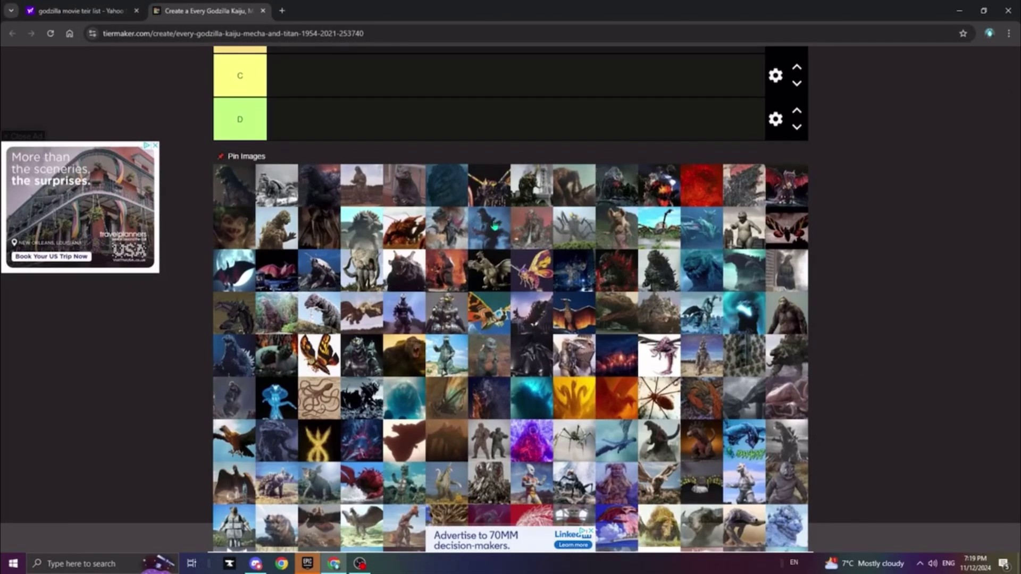
scroll(712, 250, "down", 2)
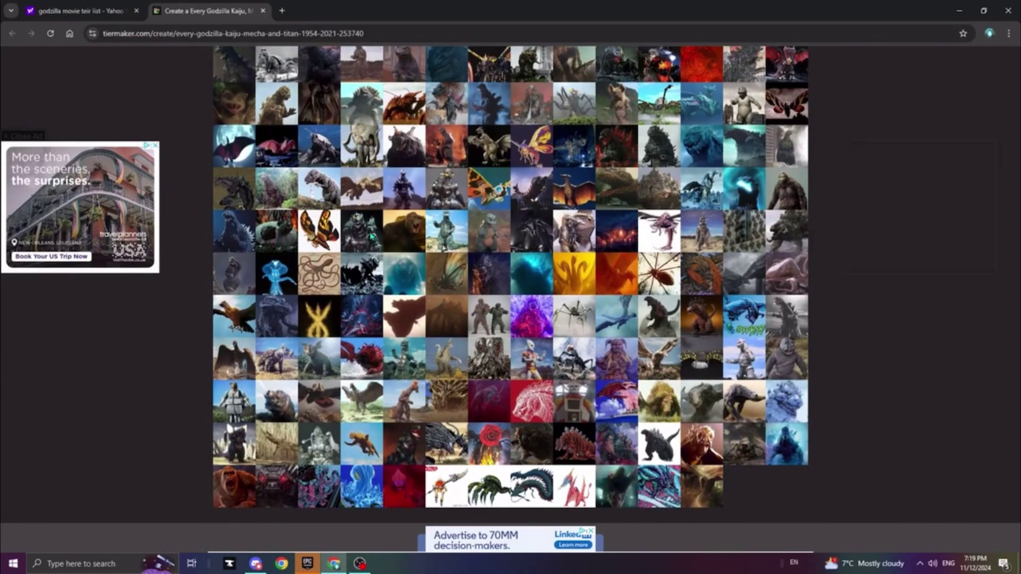
scroll(352, 256, "down", 4)
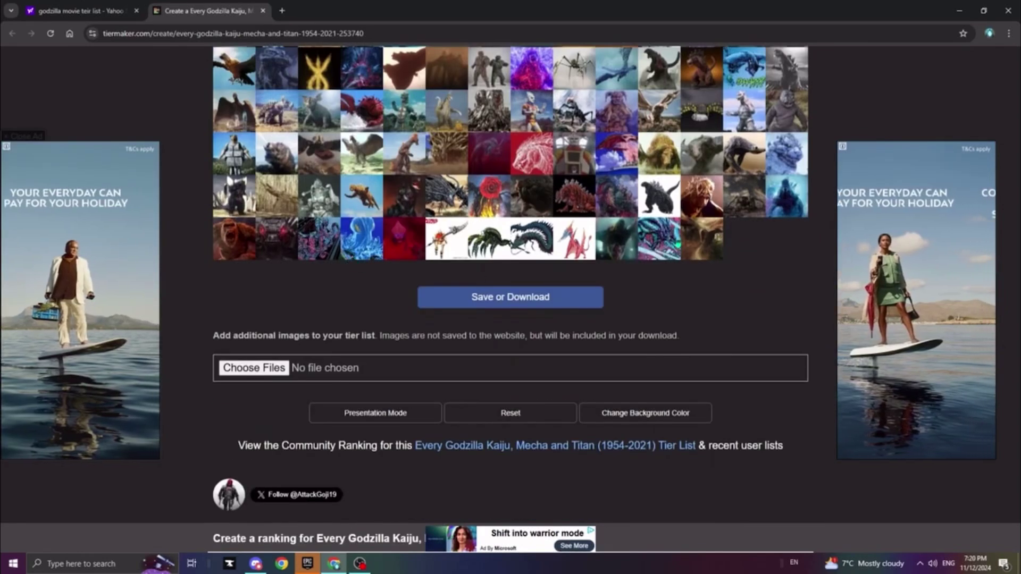
scroll(671, 273, "up", 5)
scroll(672, 274, "up", 9)
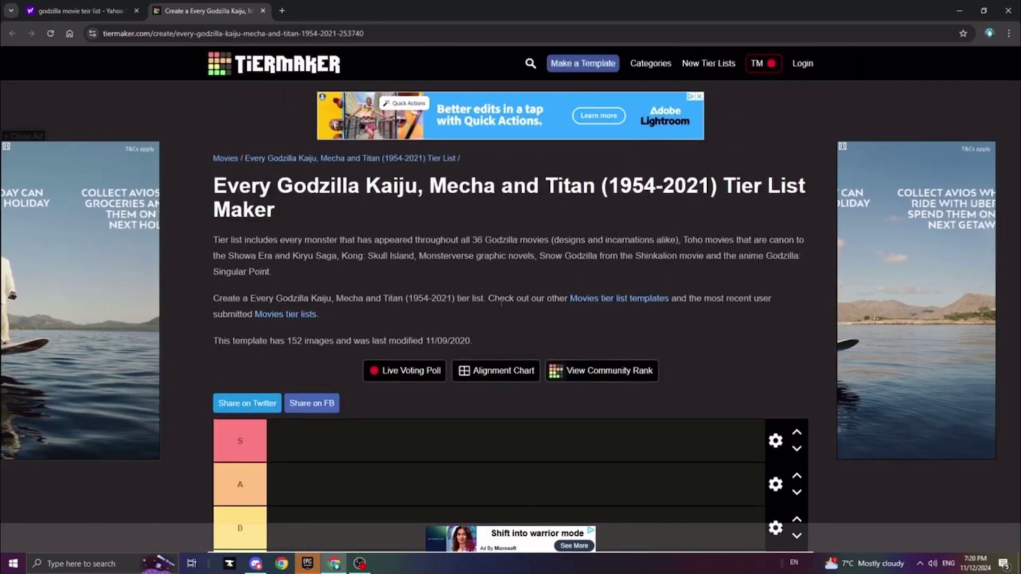
scroll(488, 337, "down", 8)
scroll(488, 336, "up", 10)
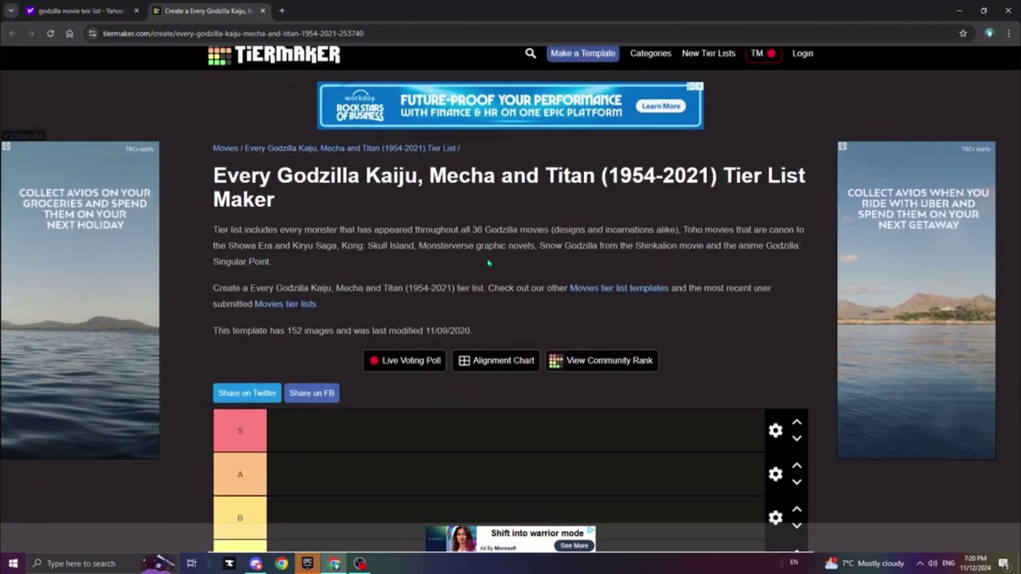
scroll(487, 270, "down", 20)
scroll(487, 270, "down", 1)
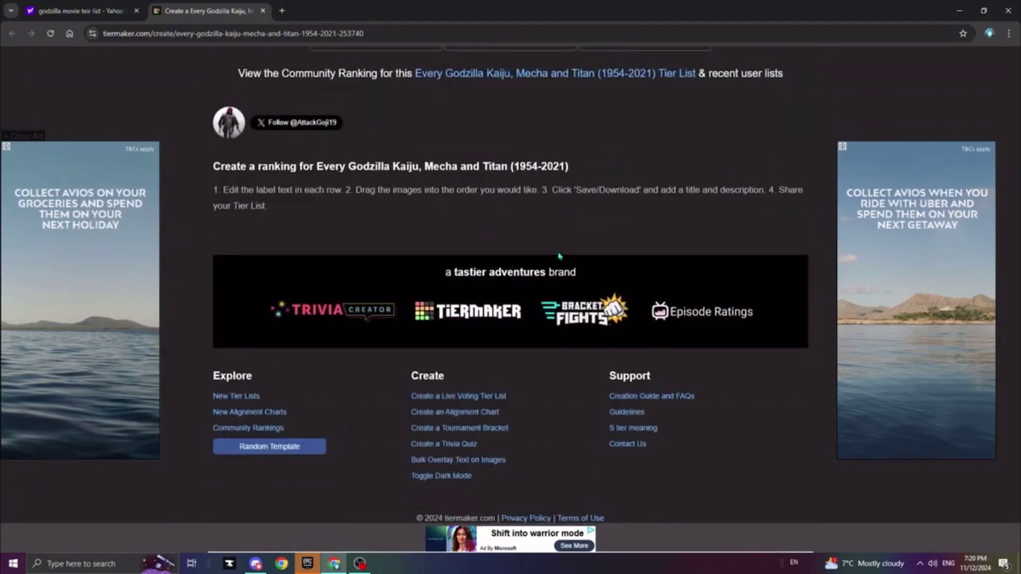
scroll(559, 256, "up", 15)
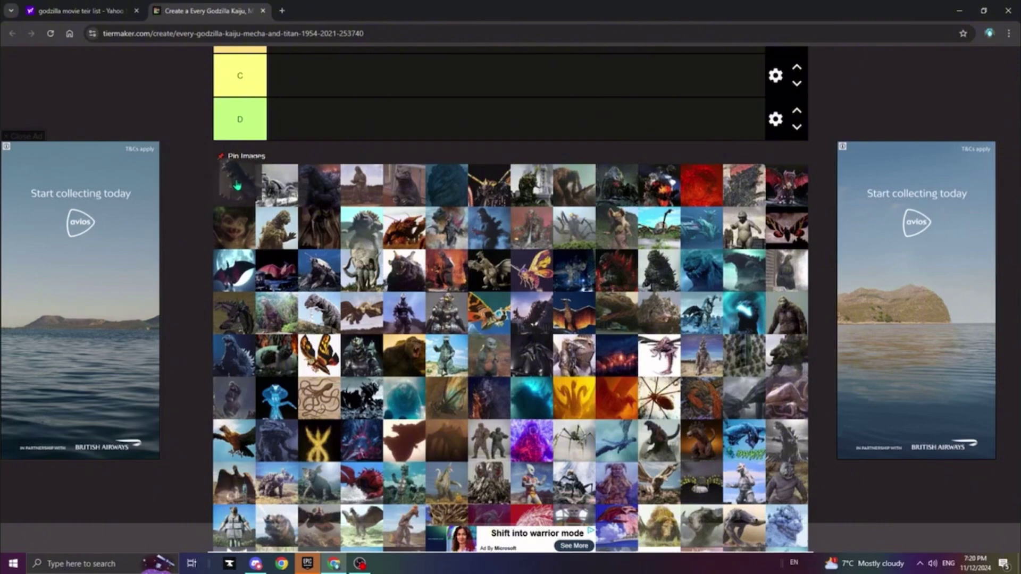
scroll(226, 193, "up", 5)
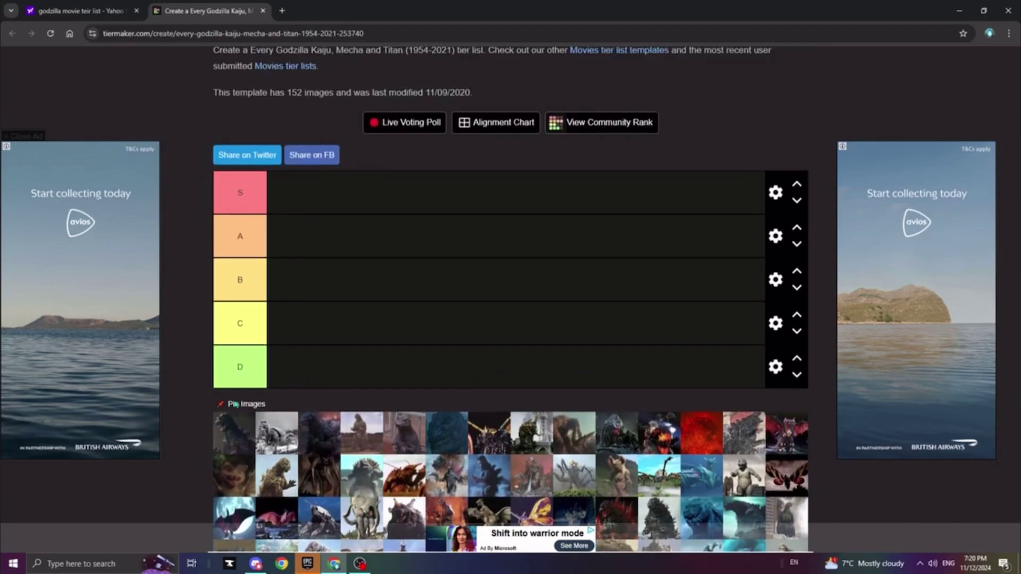
mouse_move(223, 416)
left_mouse_down()
mouse_move(228, 360)
mouse_move(308, 266)
mouse_move(338, 198)
mouse_move(305, 287)
mouse_move(338, 249)
mouse_move(337, 282)
mouse_move(419, 320)
mouse_move(428, 251)
mouse_move(460, 246)
mouse_move(537, 282)
mouse_move(513, 271)
mouse_move(503, 286)
left_mouse_up()
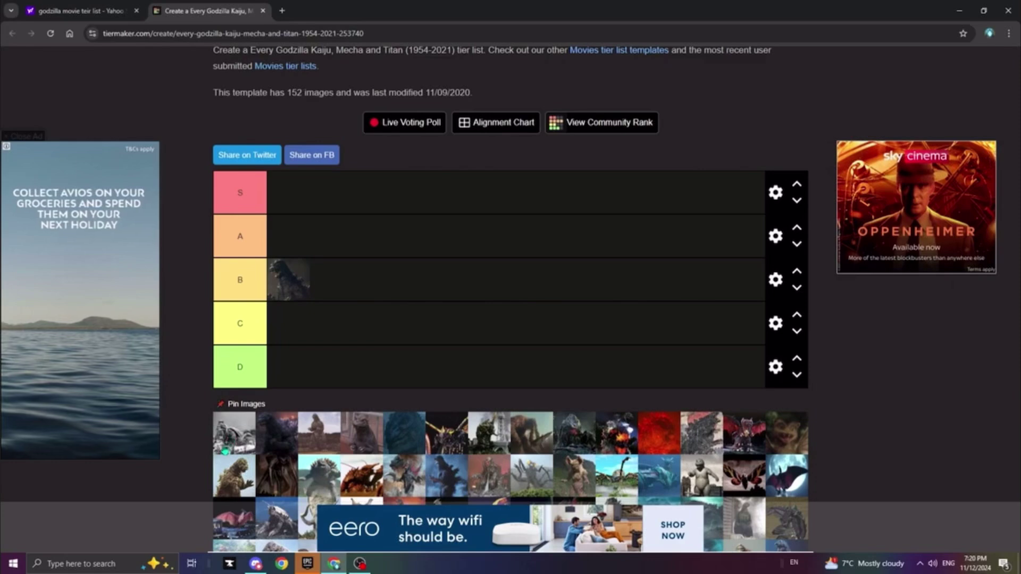
- Place the next kaiju image into the A tier and tidy its position
mouse_move(229, 451)
left_mouse_down()
mouse_move(429, 367)
mouse_move(446, 285)
mouse_move(435, 263)
mouse_move(427, 288)
left_mouse_up()
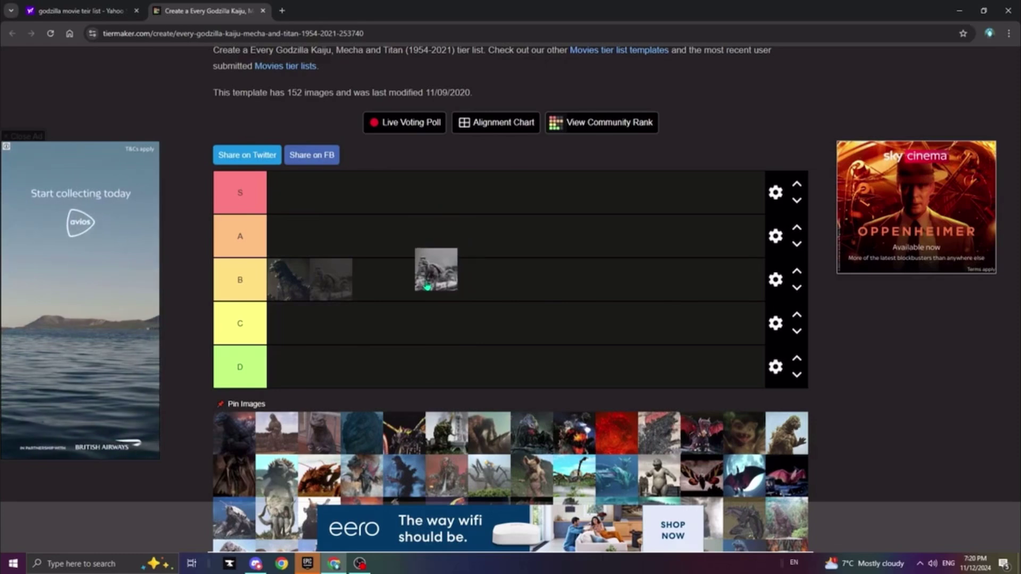
left_click_drag(428, 283, 364, 248)
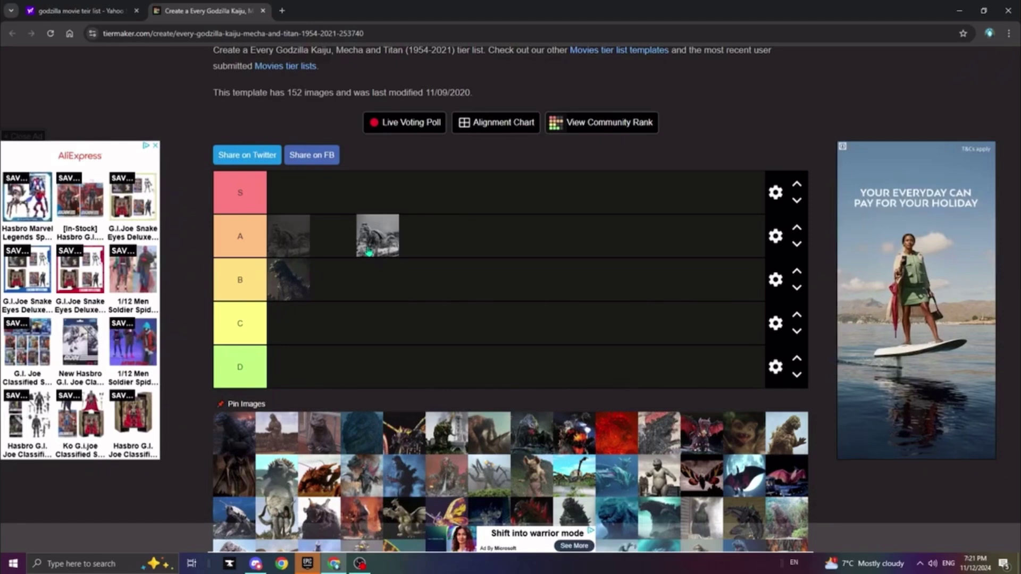
mouse_move(369, 253)
left_mouse_down()
mouse_move(351, 285)
mouse_move(341, 258)
left_mouse_up()
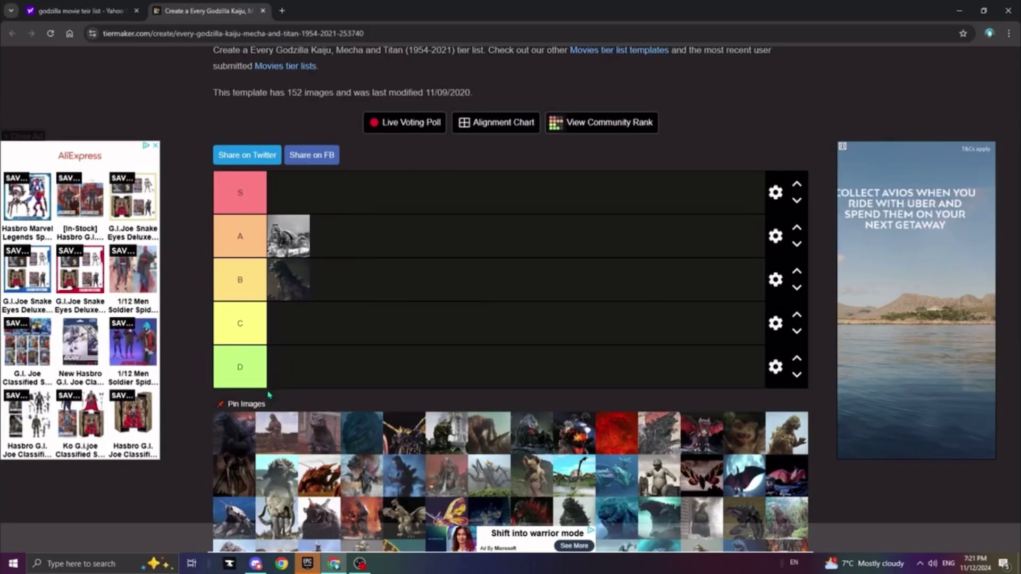
- Bring another pool kaiju up into the tiers and shift a Godzilla image from A into B
mouse_move(224, 449)
left_mouse_down()
mouse_move(345, 407)
mouse_move(370, 375)
mouse_move(389, 370)
mouse_move(347, 315)
mouse_move(391, 236)
mouse_move(372, 250)
mouse_move(366, 212)
mouse_move(349, 202)
left_mouse_up()
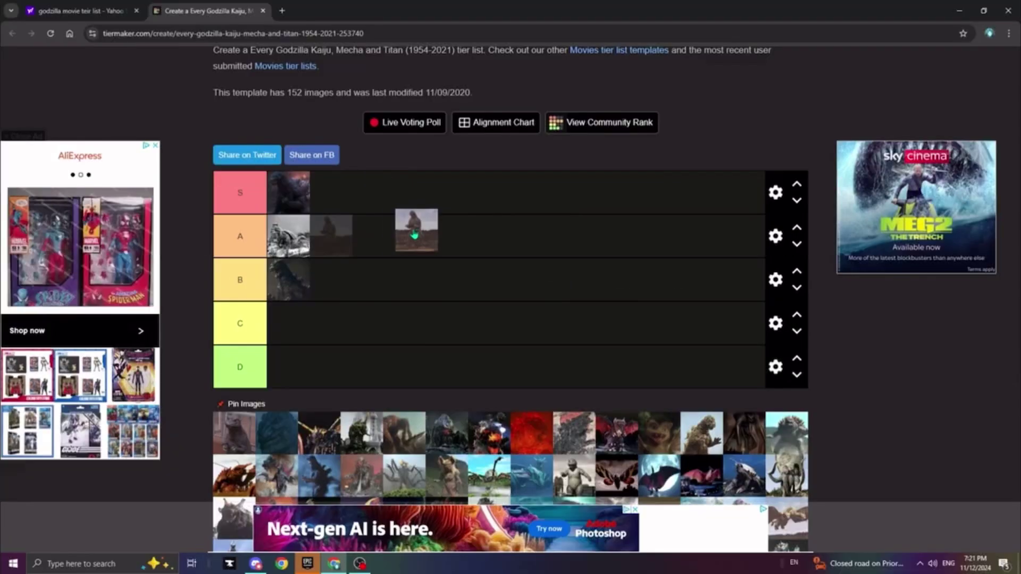
mouse_move(415, 229)
left_mouse_down()
mouse_move(333, 275)
mouse_move(432, 260)
mouse_move(441, 366)
mouse_move(509, 301)
mouse_move(481, 278)
mouse_move(448, 217)
mouse_move(438, 228)
left_mouse_up()
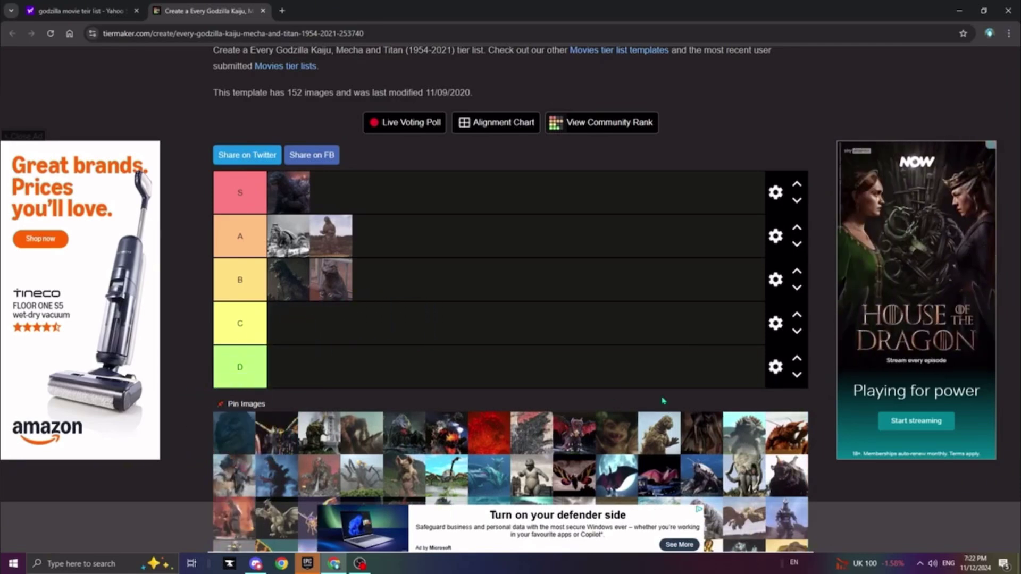
- Add a new row below the D tier and make it grey
left_click(779, 370)
left_click(622, 213)
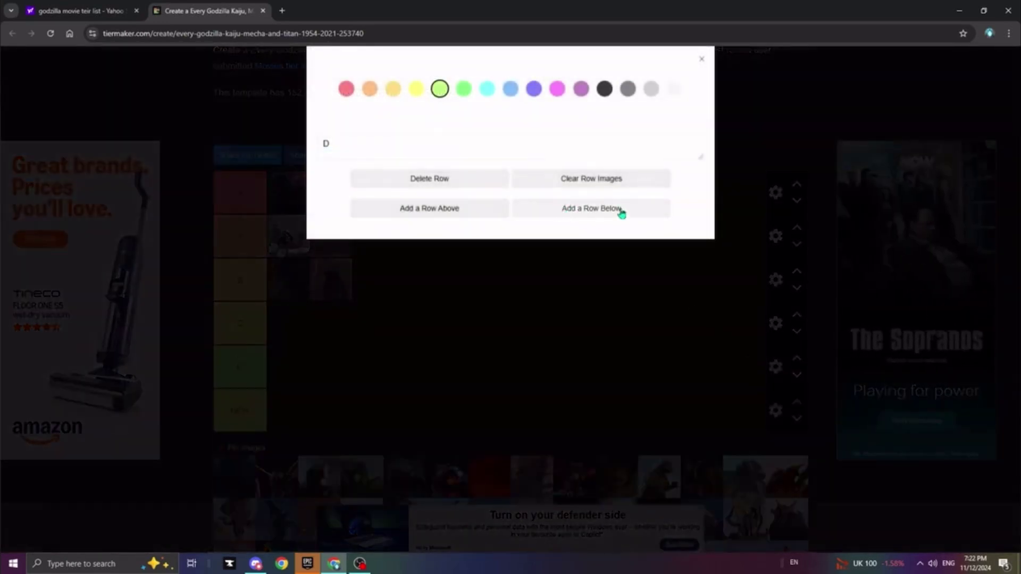
left_click(702, 61)
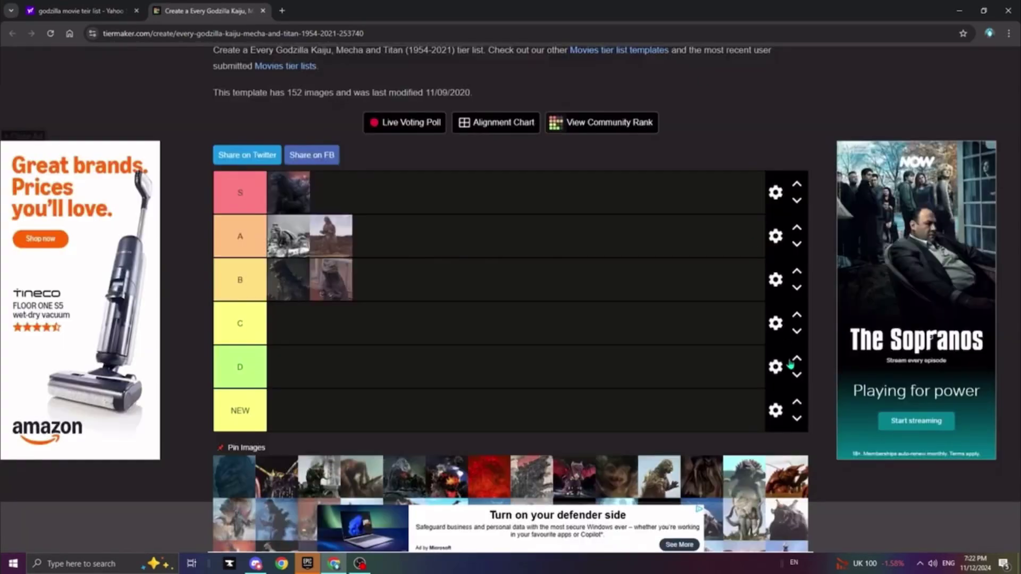
left_click(775, 417)
left_click(365, 155)
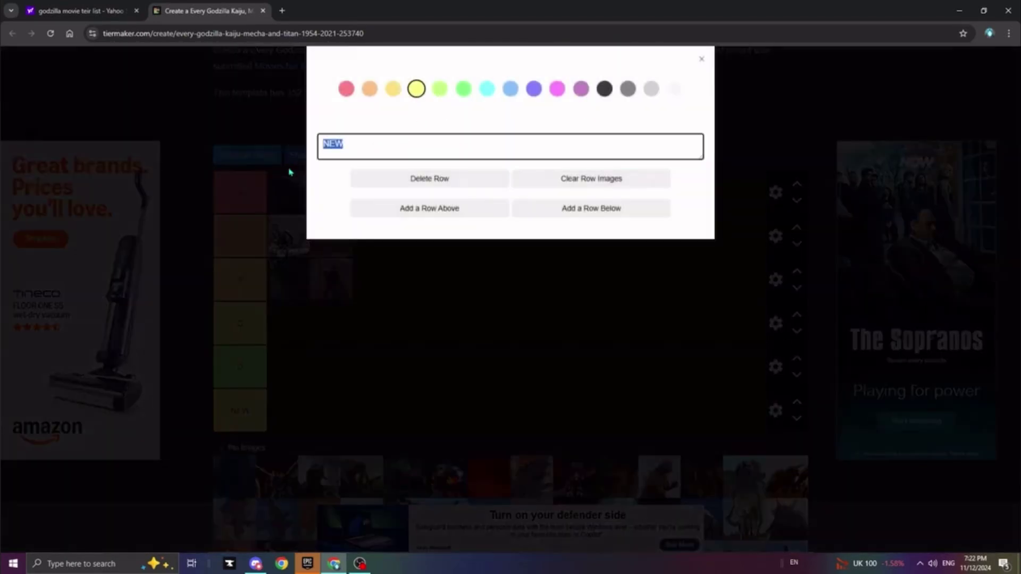
left_click(290, 172)
left_click(777, 411)
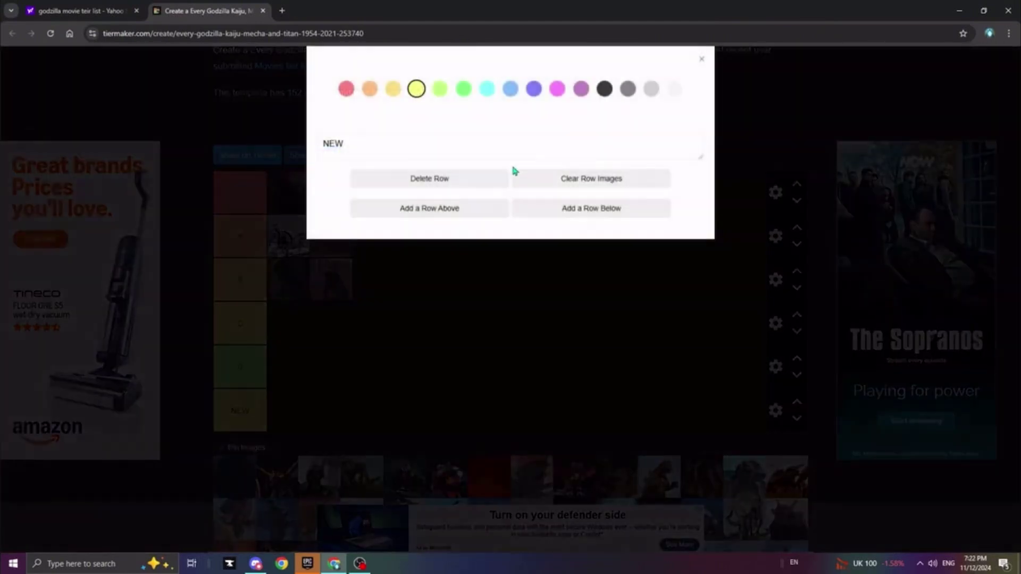
left_click(628, 89)
left_click(542, 154)
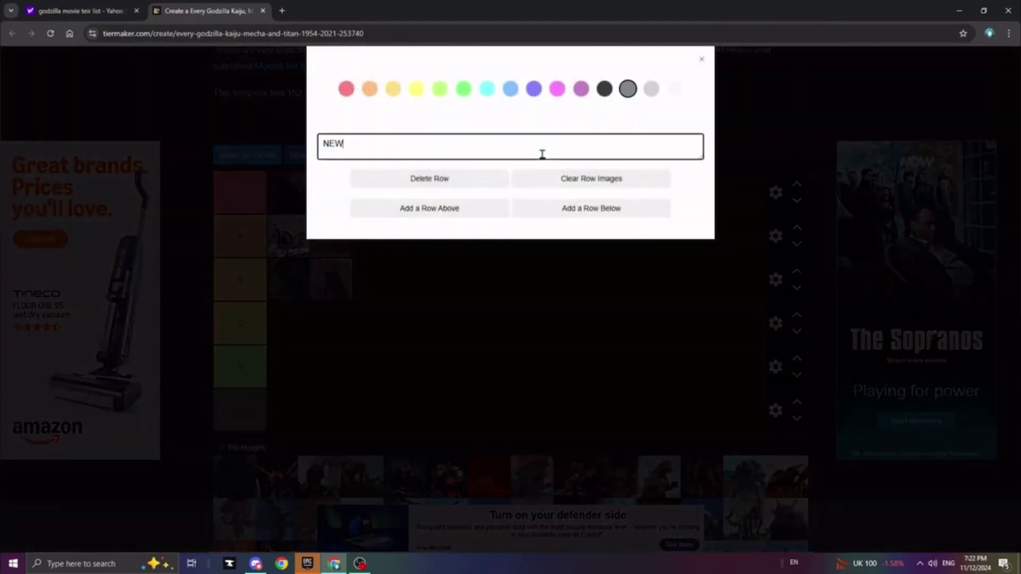
left_click(293, 160)
key("F5")
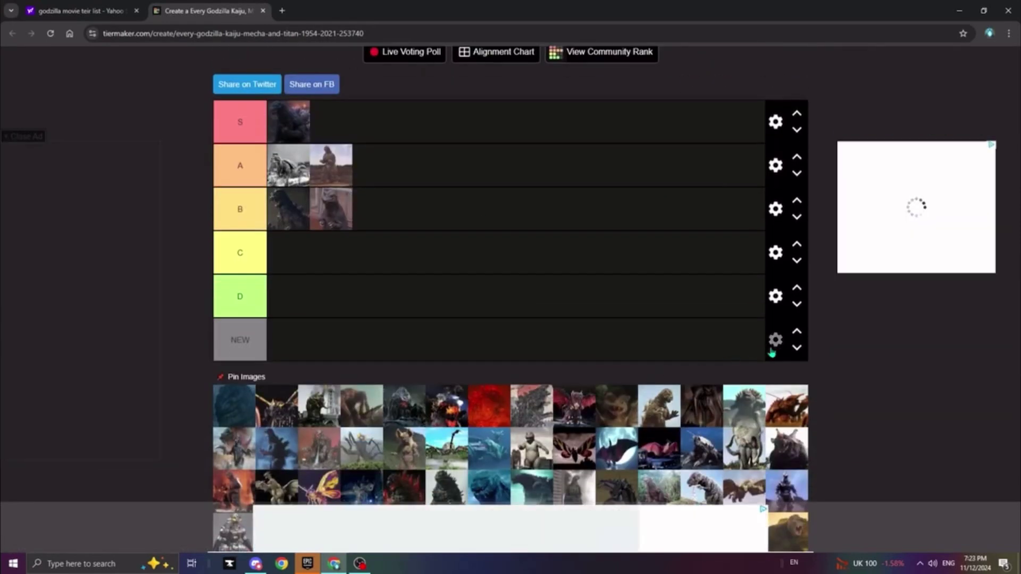
- Label the new row 'i dunno' and put the first pool image in it
left_click(776, 340)
left_click(413, 152)
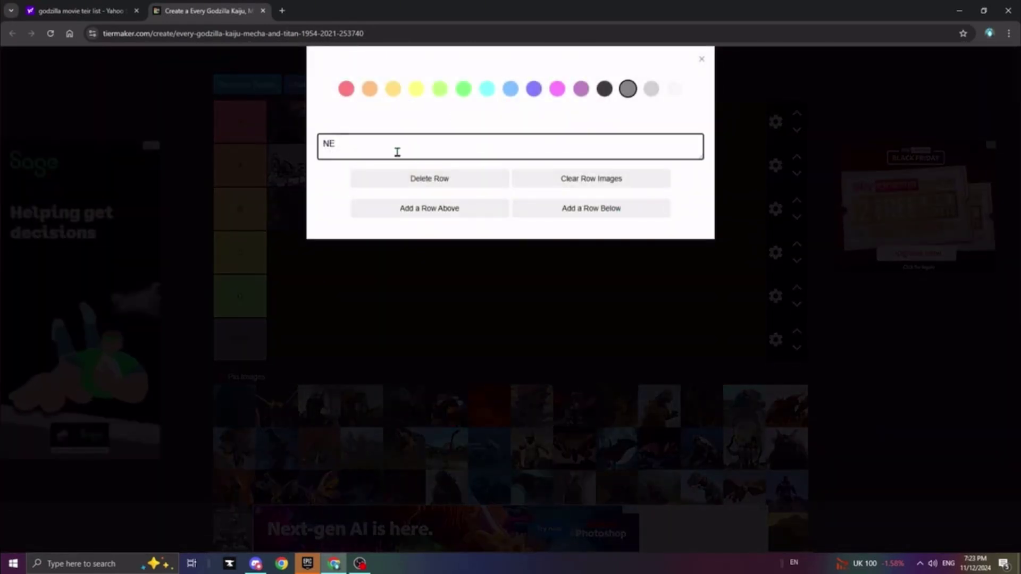
type("dunno")
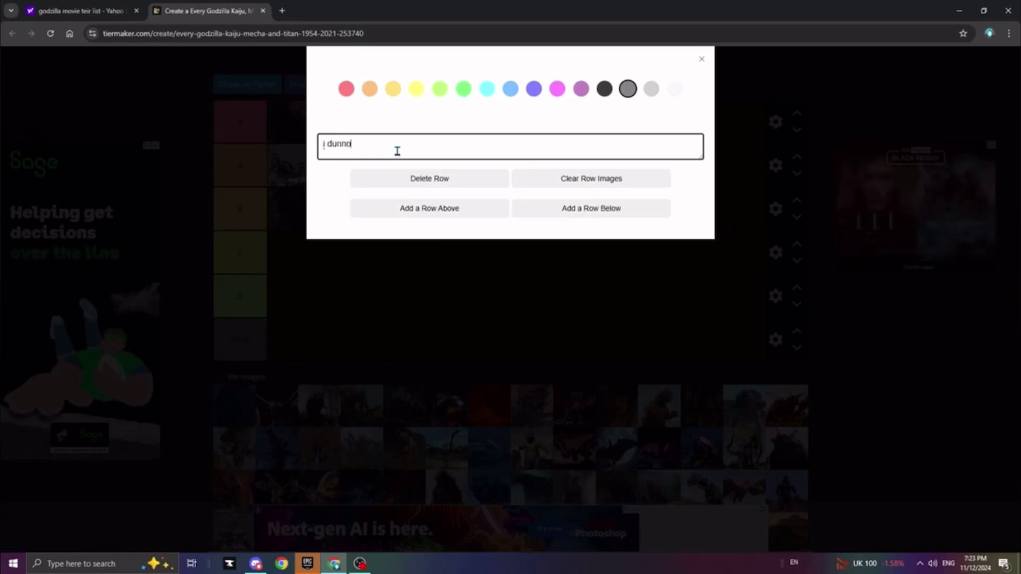
left_click(701, 63)
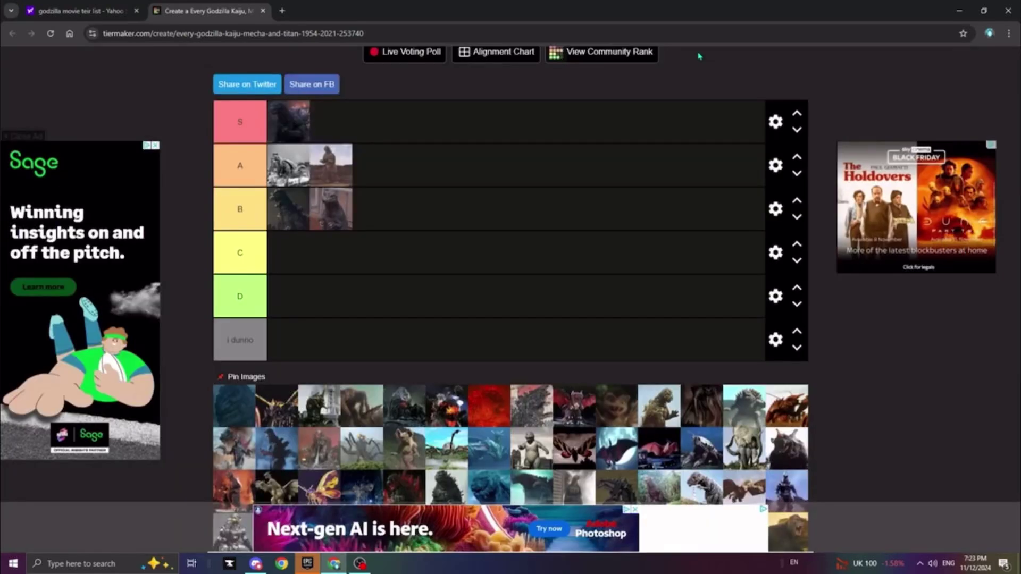
mouse_move(216, 397)
left_mouse_down()
mouse_move(261, 390)
mouse_move(287, 343)
left_mouse_up()
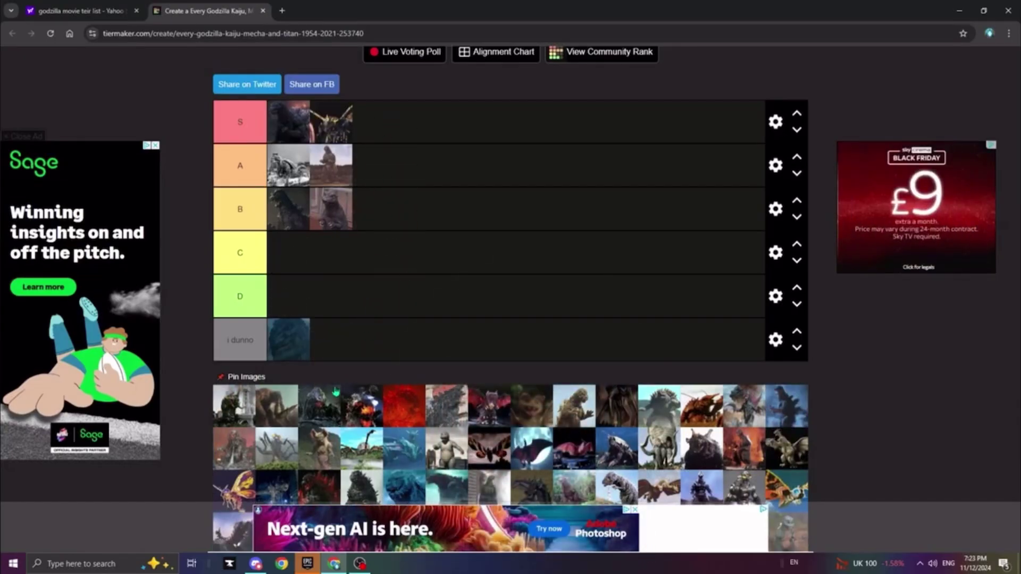
- Drag a kaiju and the red kaiju into S, and the Godzilla-with-robot image into A
mouse_move(216, 412)
left_mouse_down()
mouse_move(313, 197)
mouse_move(372, 148)
mouse_move(353, 140)
mouse_move(345, 165)
mouse_move(367, 139)
left_mouse_up()
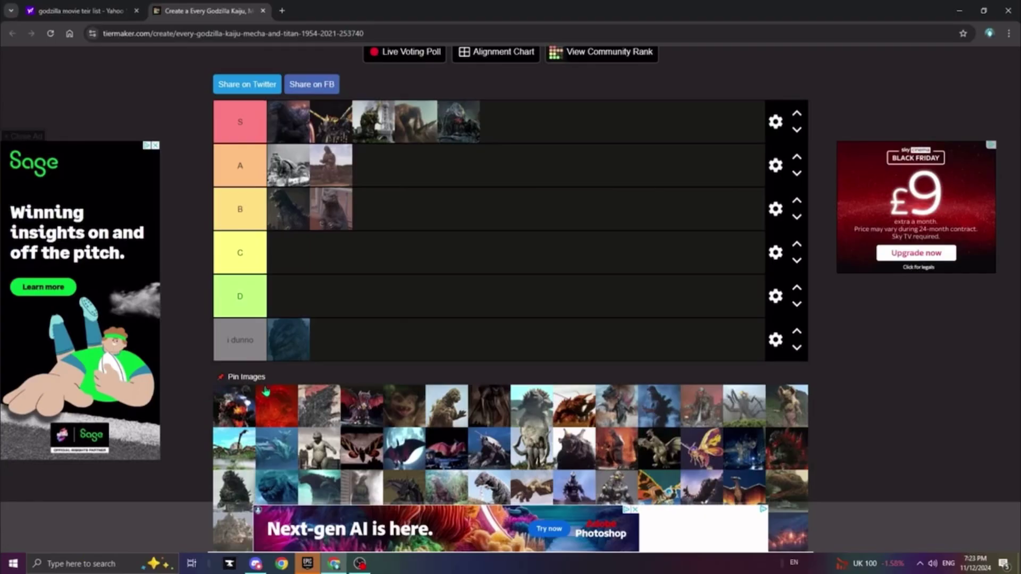
mouse_move(234, 405)
left_mouse_down()
mouse_move(476, 287)
mouse_move(537, 218)
mouse_move(558, 115)
mouse_move(494, 161)
mouse_move(369, 137)
mouse_move(398, 127)
left_mouse_up()
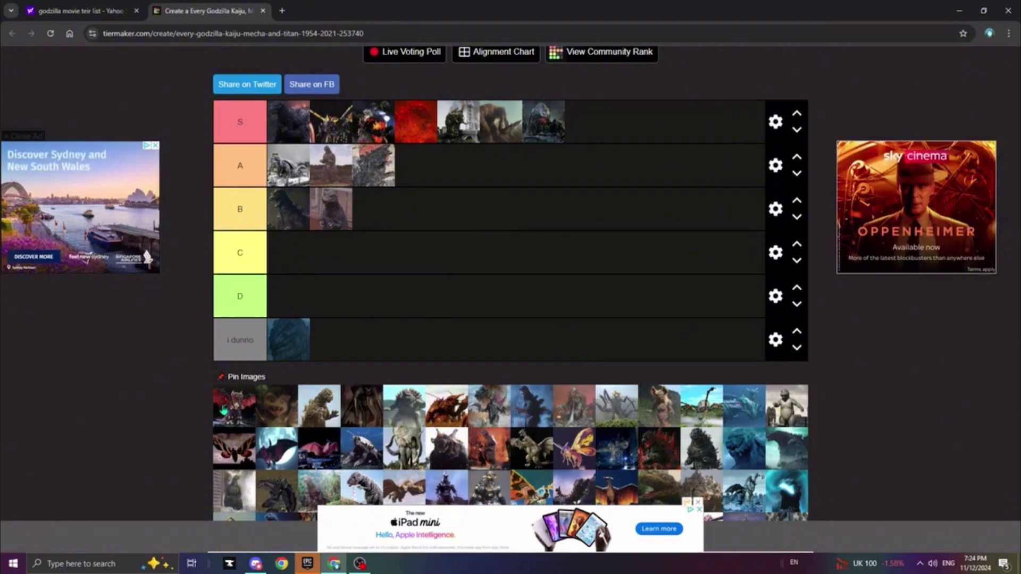
mouse_move(224, 409)
left_mouse_down()
mouse_move(321, 253)
mouse_move(373, 121)
left_mouse_up()
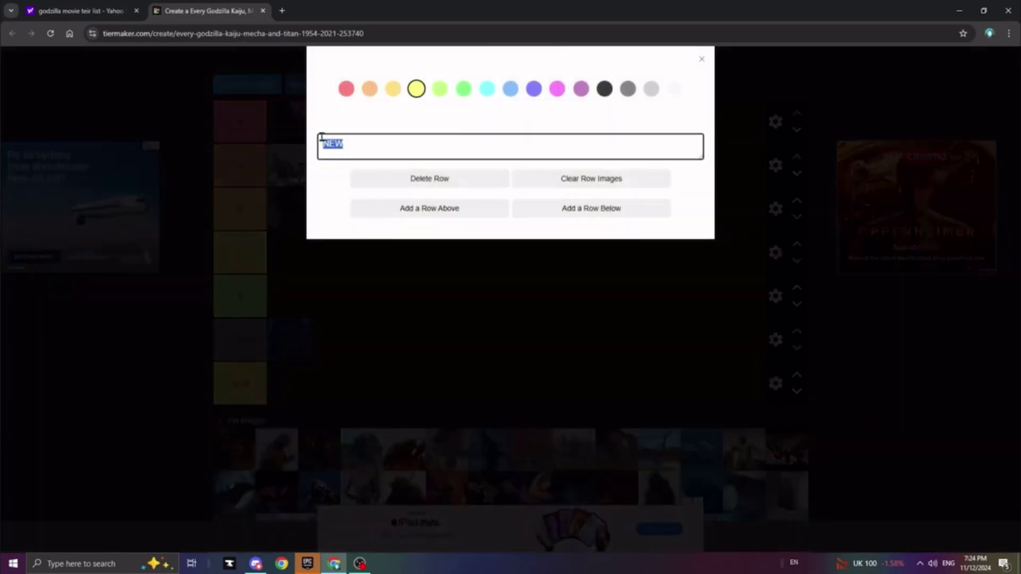
- Name the new bottom row 'die' and upload a chosen image file to the pool
left_click(701, 60)
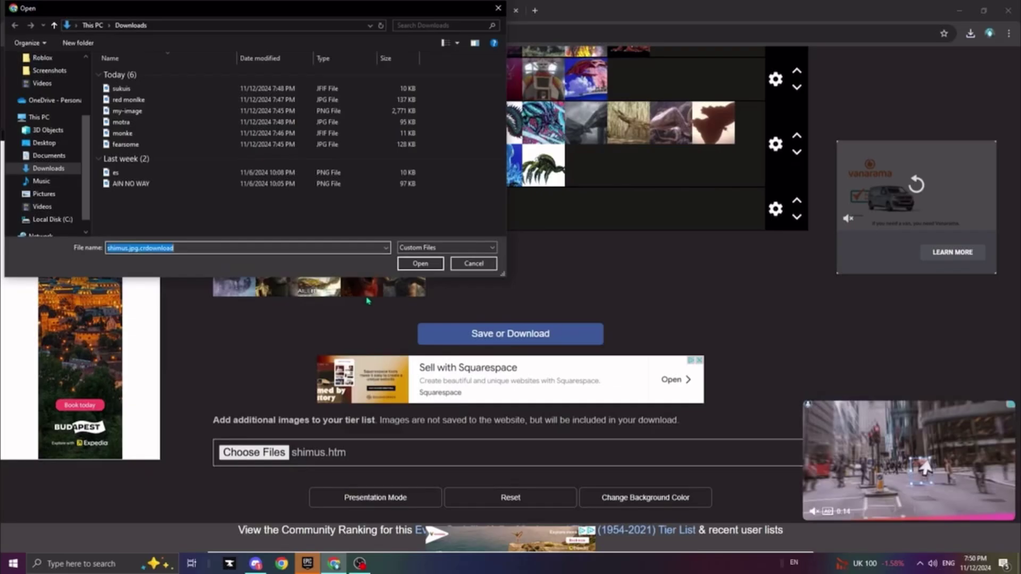
key("Return")
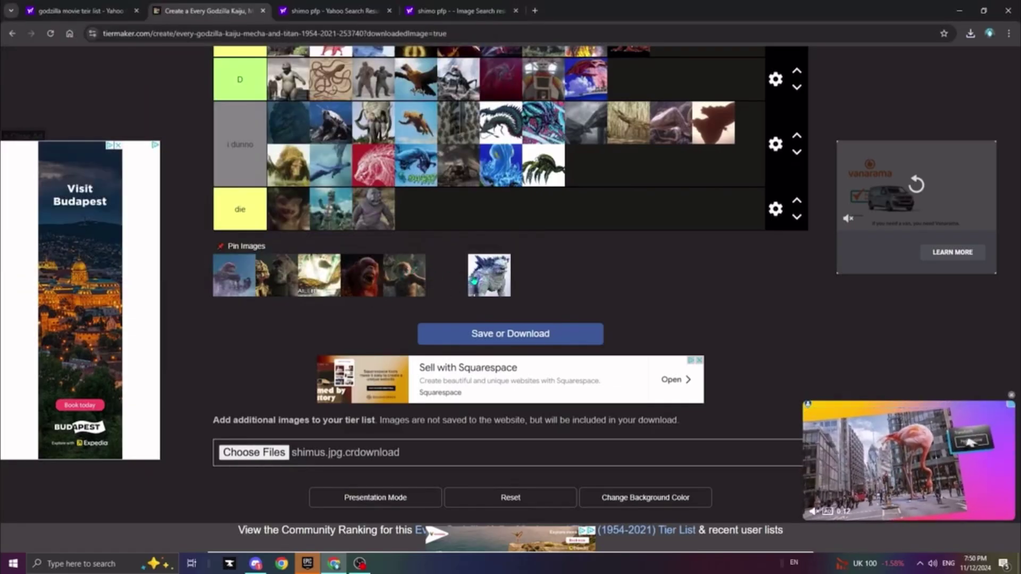
- Move the Godzilla image among the pinned ones and drag two pinned images up into the tiers
left_click_drag(453, 278, 429, 206)
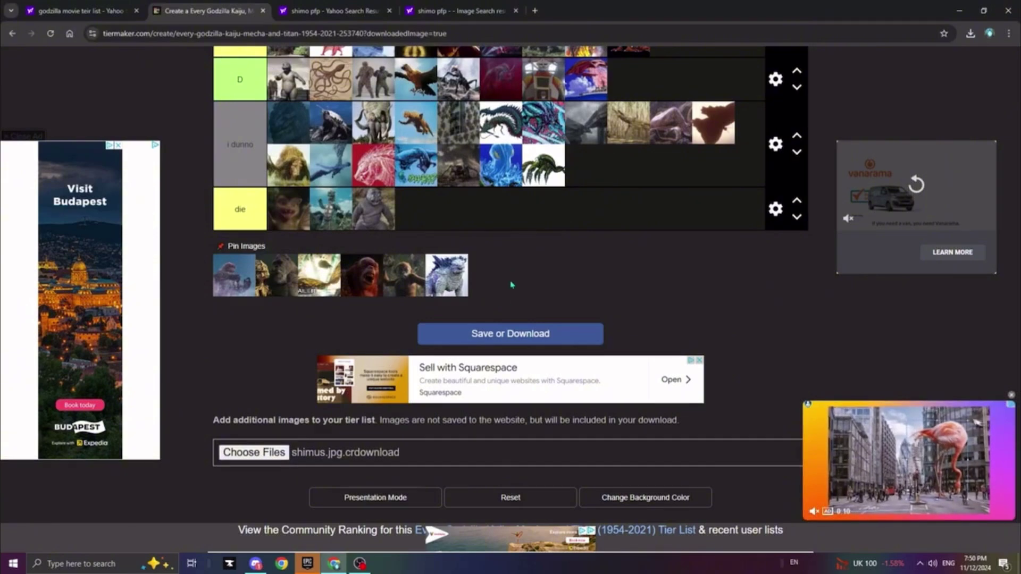
scroll(511, 285, "up", 5)
scroll(386, 462, "down", 3)
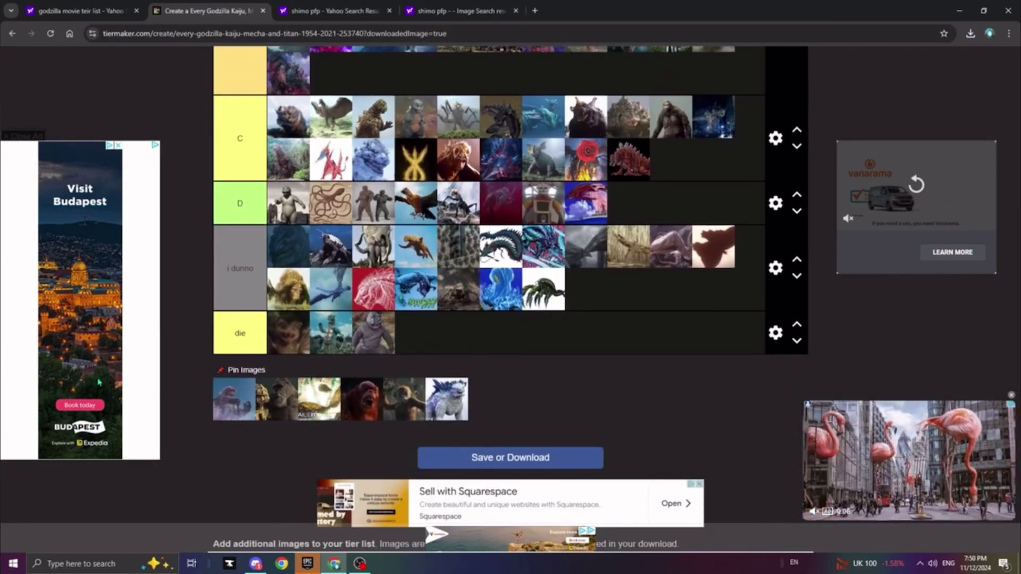
scroll(205, 314, "up", 10)
mouse_move(239, 395)
left_mouse_down()
mouse_move(205, 314)
mouse_move(457, 155)
mouse_move(445, 134)
left_mouse_up()
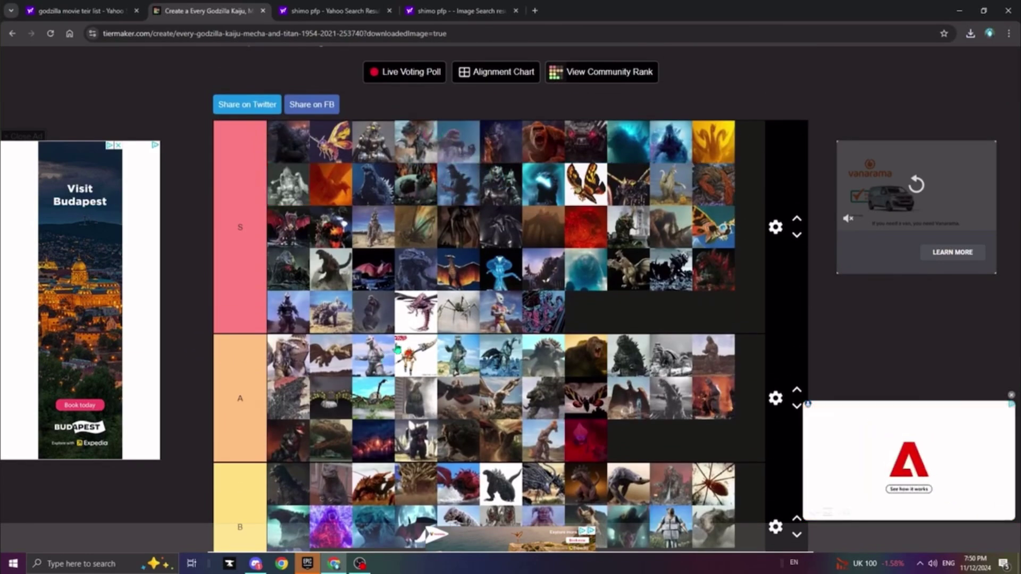
scroll(224, 277, "down", 7)
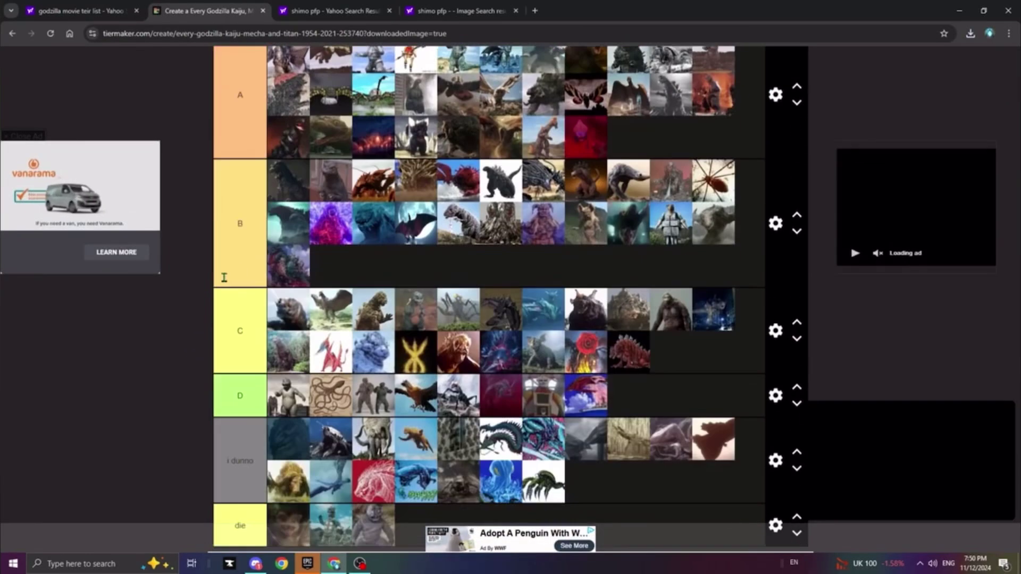
scroll(224, 277, "down", 5)
scroll(319, 319, "up", 15)
mouse_move(287, 372)
left_mouse_down()
mouse_move(320, 319)
mouse_move(416, 239)
mouse_move(505, 290)
mouse_move(502, 330)
left_mouse_up()
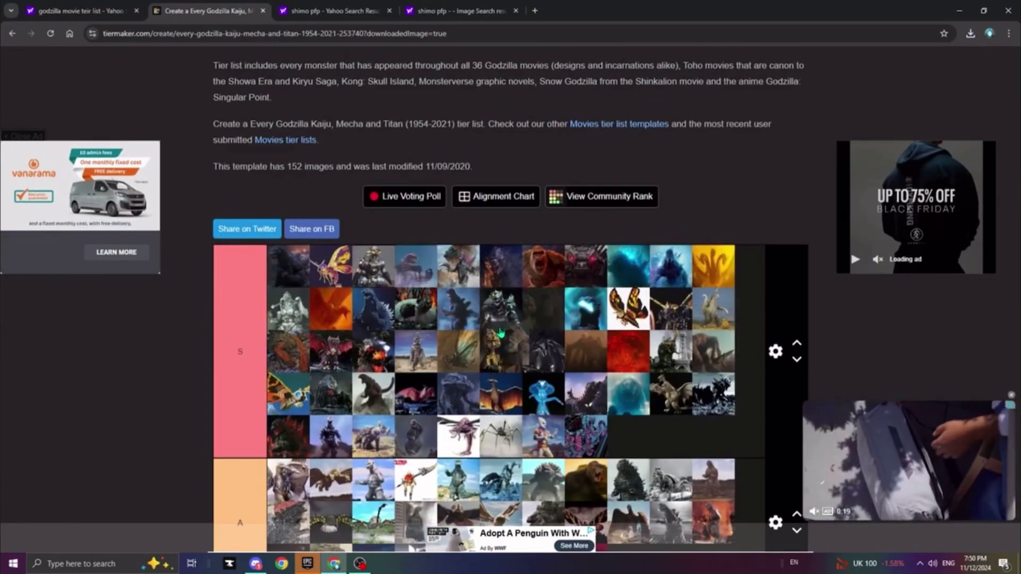
scroll(501, 332, "down", 7)
scroll(480, 333, "up", 5)
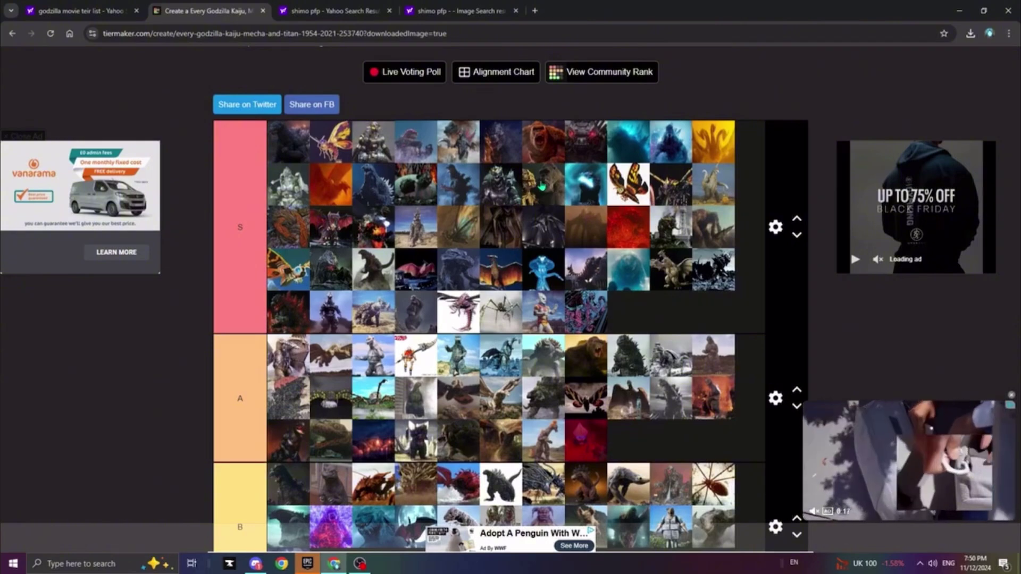
scroll(359, 307, "down", 10)
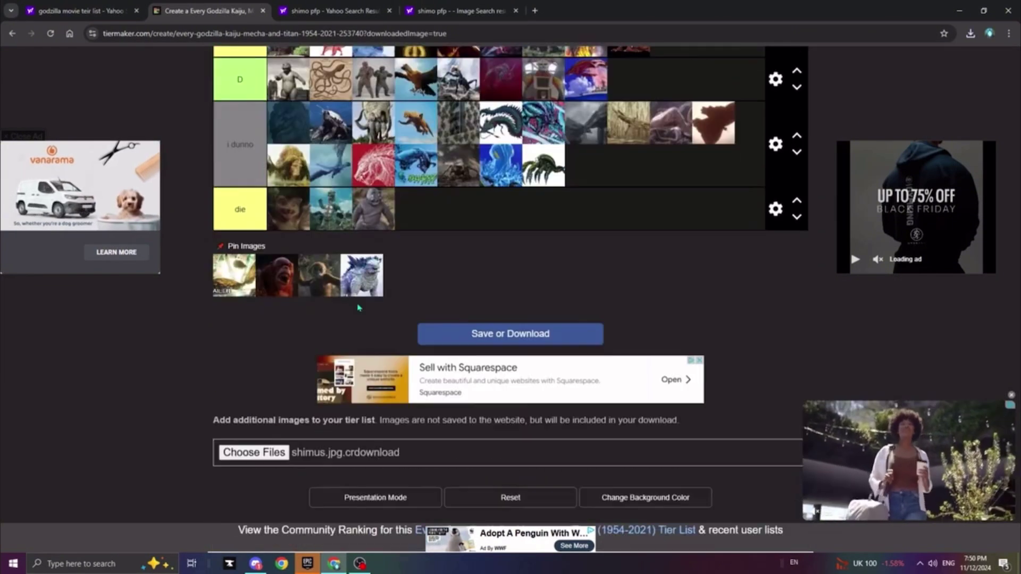
scroll(330, 229, "up", 12)
- Carry the pinned ALIEN image into the S tier and place another pinned image
mouse_move(241, 273)
left_mouse_down()
mouse_move(417, 181)
mouse_move(469, 252)
mouse_move(475, 285)
mouse_move(430, 306)
mouse_move(420, 279)
mouse_move(554, 273)
left_mouse_up()
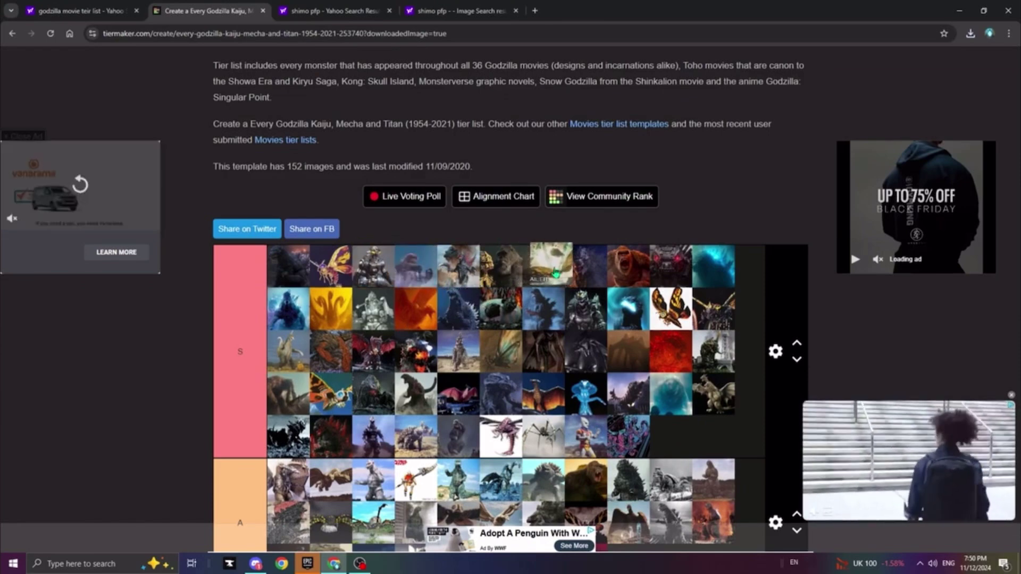
scroll(440, 331, "down", 7)
scroll(439, 331, "down", 5)
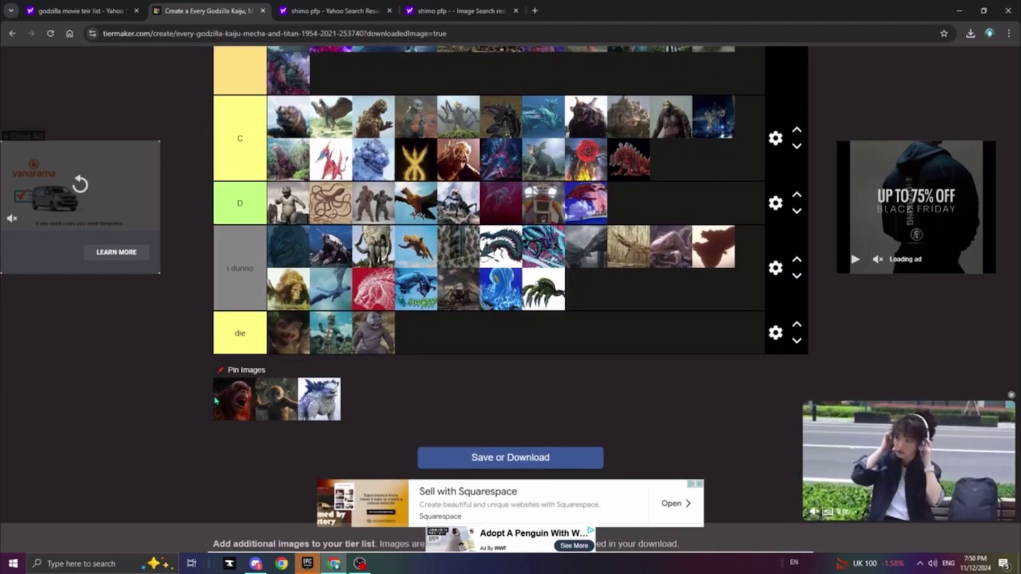
scroll(148, 285, "up", 8)
mouse_move(239, 396)
left_mouse_down()
mouse_move(148, 285)
mouse_move(217, 266)
mouse_move(407, 395)
left_mouse_up()
scroll(206, 266, "up", 5)
scroll(217, 266, "down", 2)
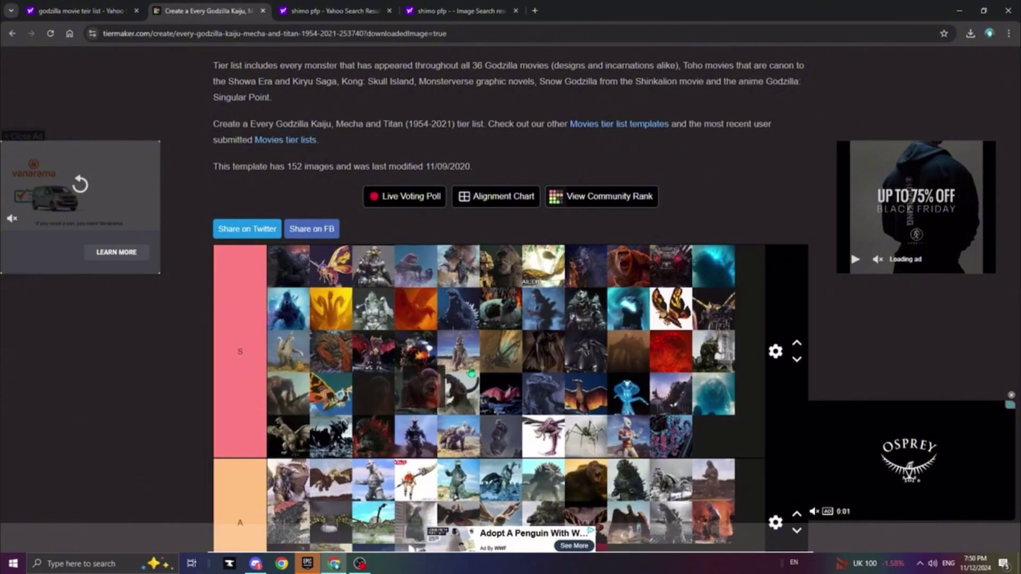
- Place the last pinned images, including the uploaded one in S, emptying the pool
mouse_move(471, 374)
left_mouse_down()
mouse_move(462, 441)
mouse_move(526, 367)
mouse_move(453, 388)
mouse_move(367, 371)
mouse_move(325, 407)
mouse_move(349, 408)
mouse_move(275, 323)
mouse_move(216, 287)
mouse_move(198, 298)
mouse_move(428, 422)
mouse_move(442, 407)
mouse_move(400, 413)
left_mouse_up()
scroll(527, 367, "down", 2)
scroll(324, 407, "down", 15)
scroll(215, 287, "up", 4)
scroll(197, 297, "up", 6)
scroll(436, 402, "down", 9)
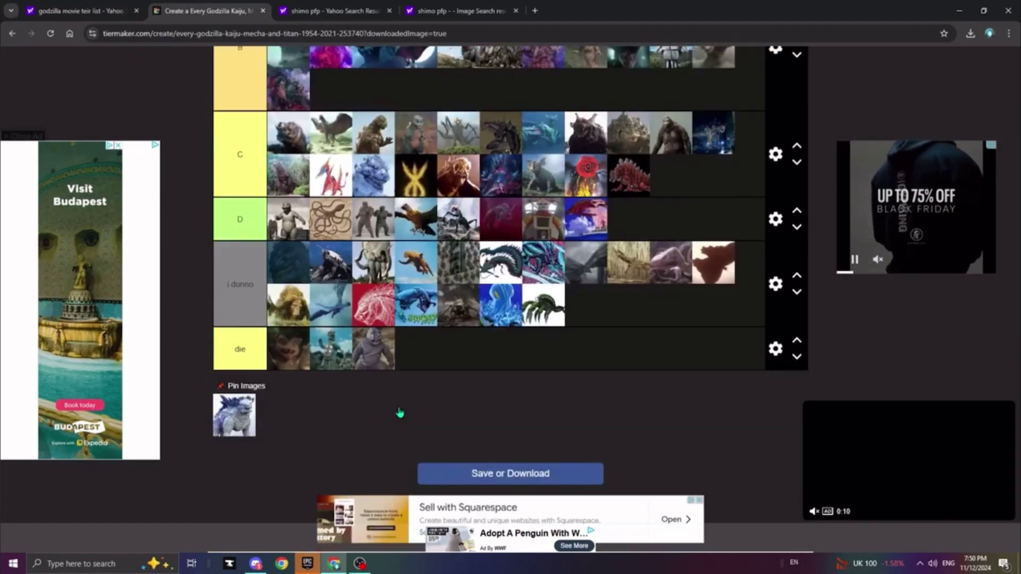
scroll(215, 365, "up", 10)
mouse_move(234, 383)
left_mouse_down()
mouse_move(214, 366)
mouse_move(375, 431)
left_mouse_up()
scroll(215, 366, "up", 4)
scroll(650, 450, "down", 2)
scroll(650, 449, "down", 20)
scroll(509, 358, "up", 7)
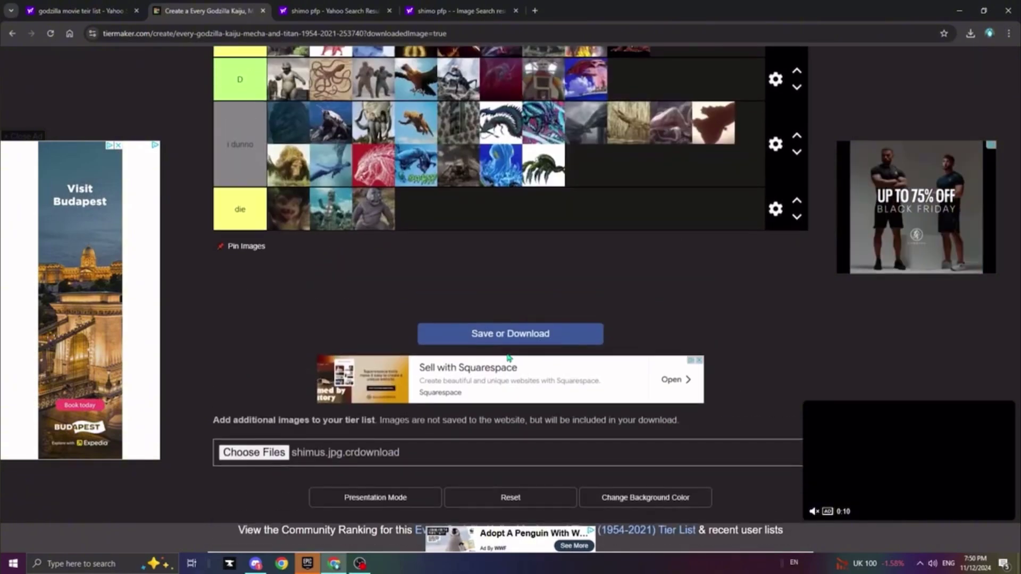
scroll(500, 351, "up", 15)
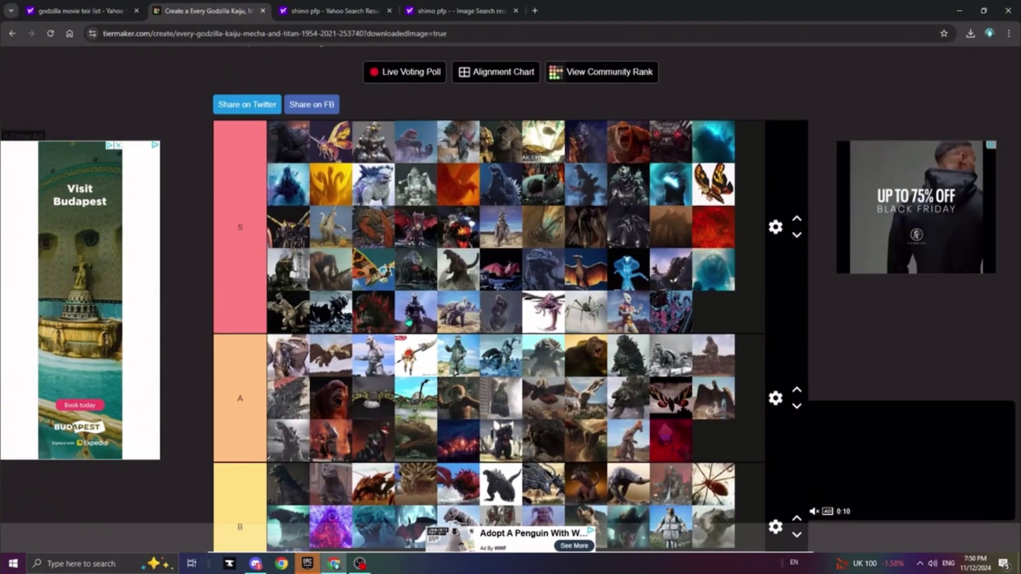
scroll(217, 135, "up", 1)
scroll(217, 134, "down", 3)
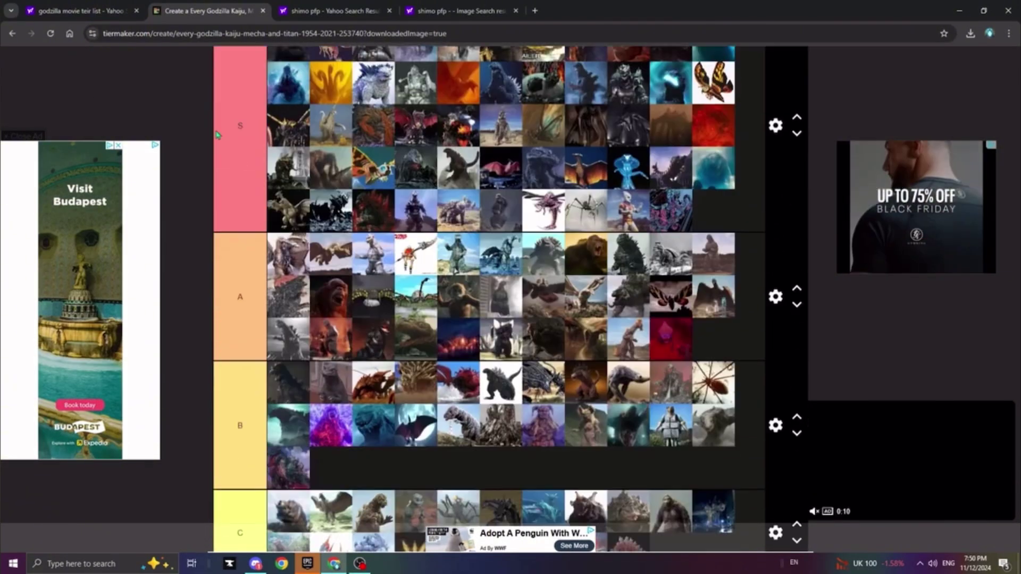
scroll(217, 135, "down", 5)
scroll(217, 135, "up", 10)
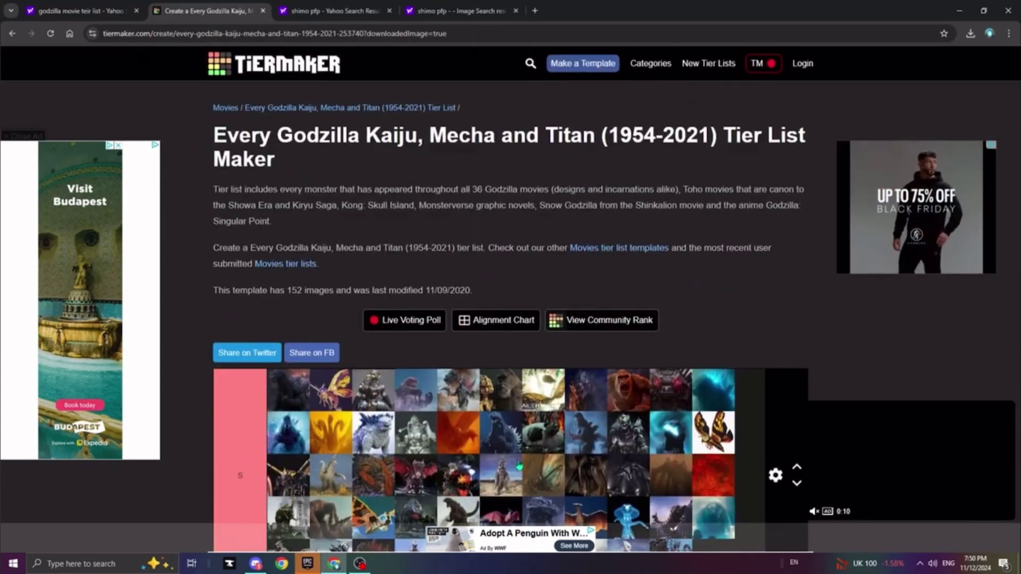
scroll(490, 262, "down", 15)
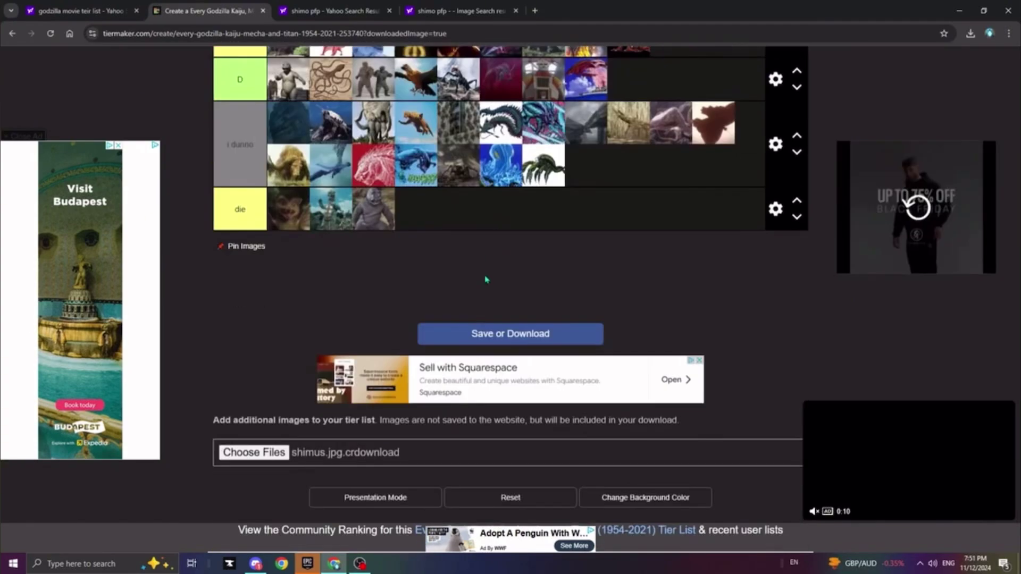
- Choose Download Image from the Save or Download options to save the tier list
left_click(487, 339)
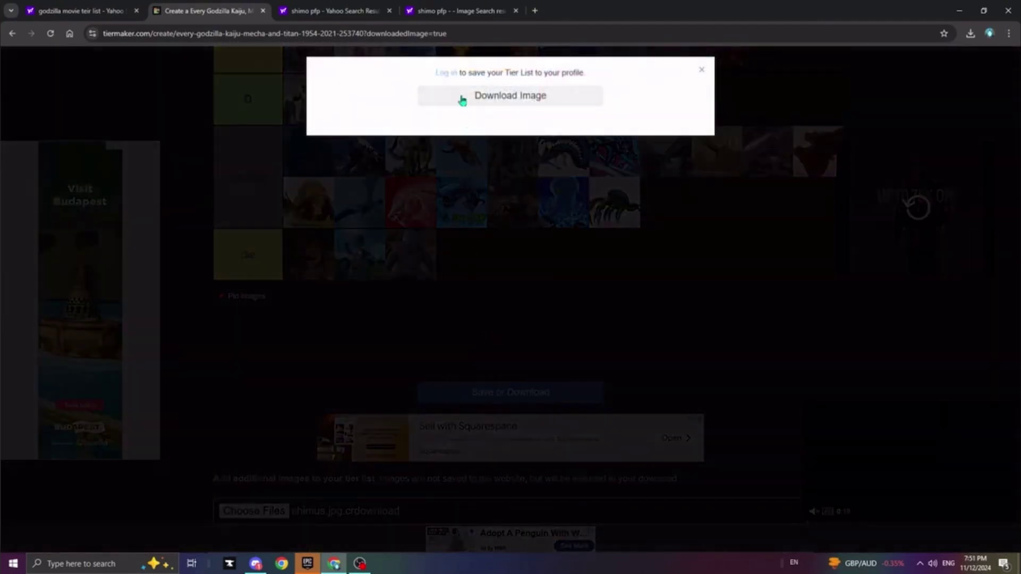
left_click(462, 99)
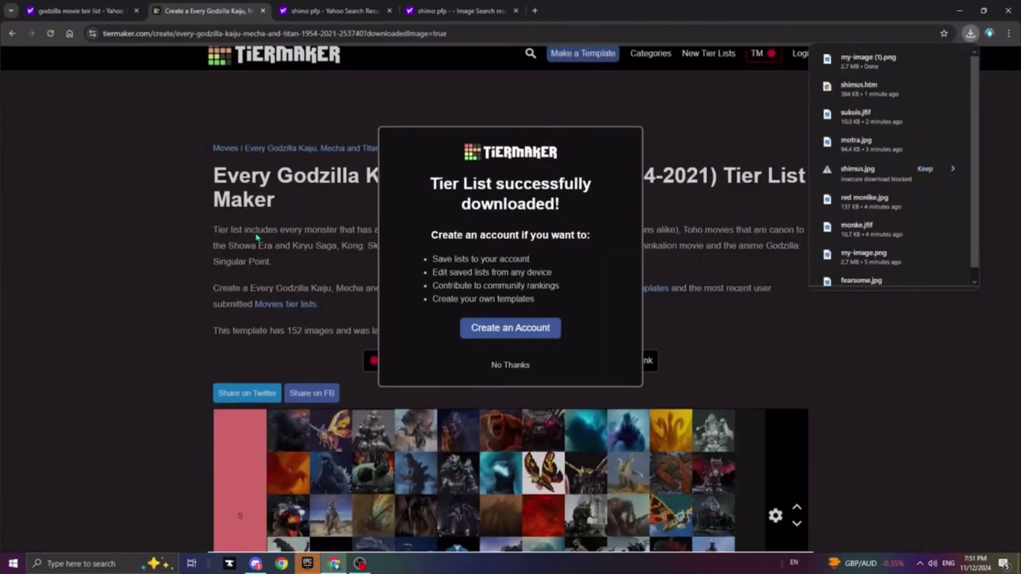